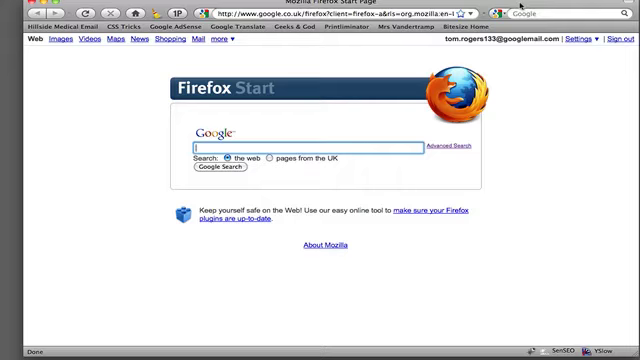
- Run YSlow on the Firefox Start page to get its Grade A (97) performance report
click(603, 352)
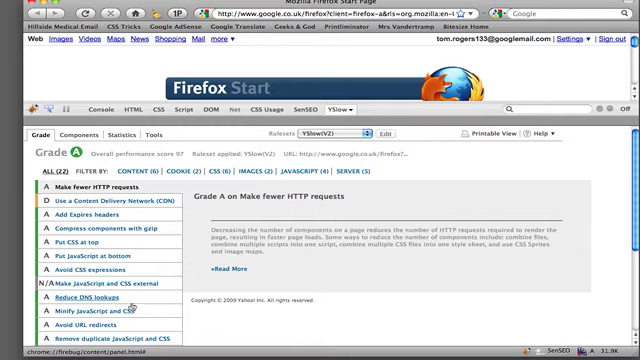
scroll(197, 287, down, 1)
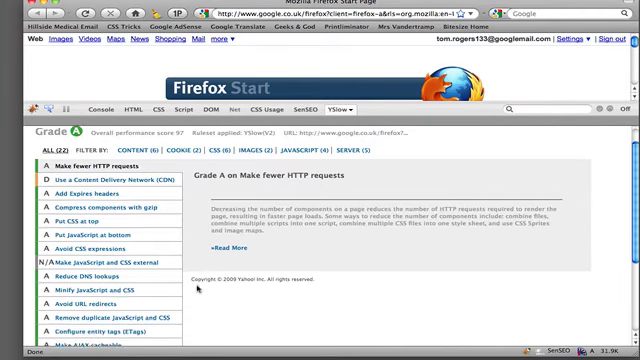
scroll(197, 288, down, 1)
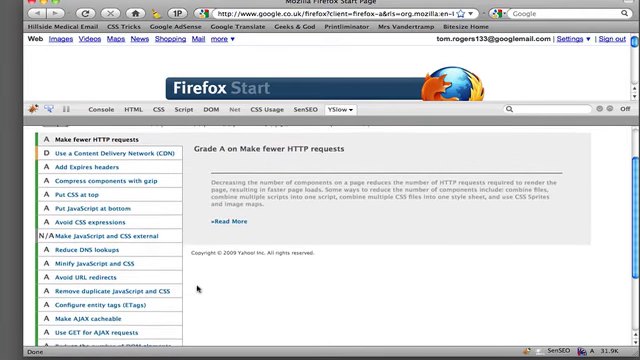
scroll(197, 288, up, 2)
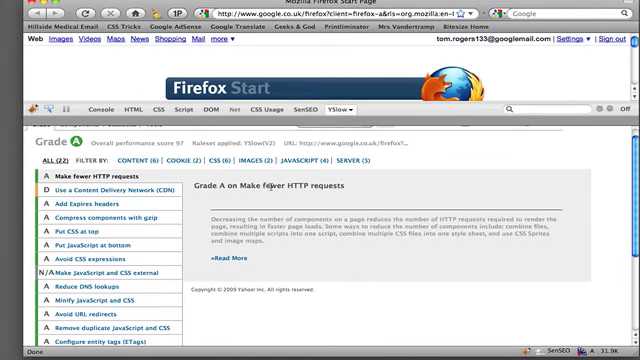
- Filter the YSlow report to SERVER (5) rules, revealing the Grade D CDN finding
click(354, 160)
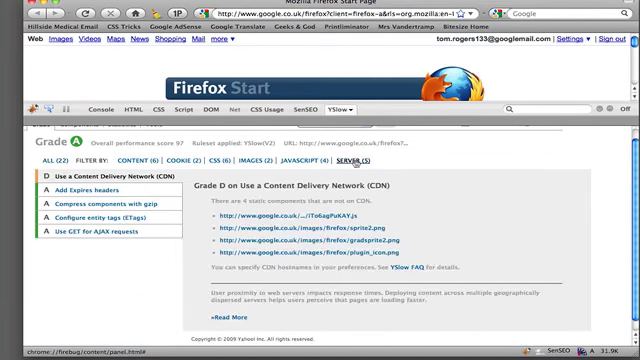